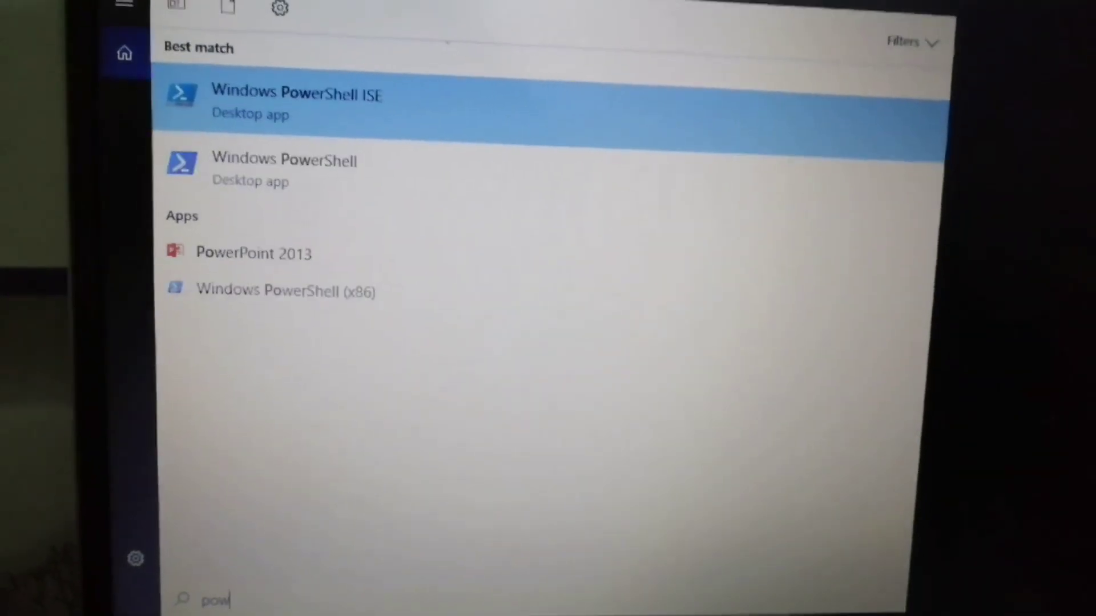
pyautogui.write('r')
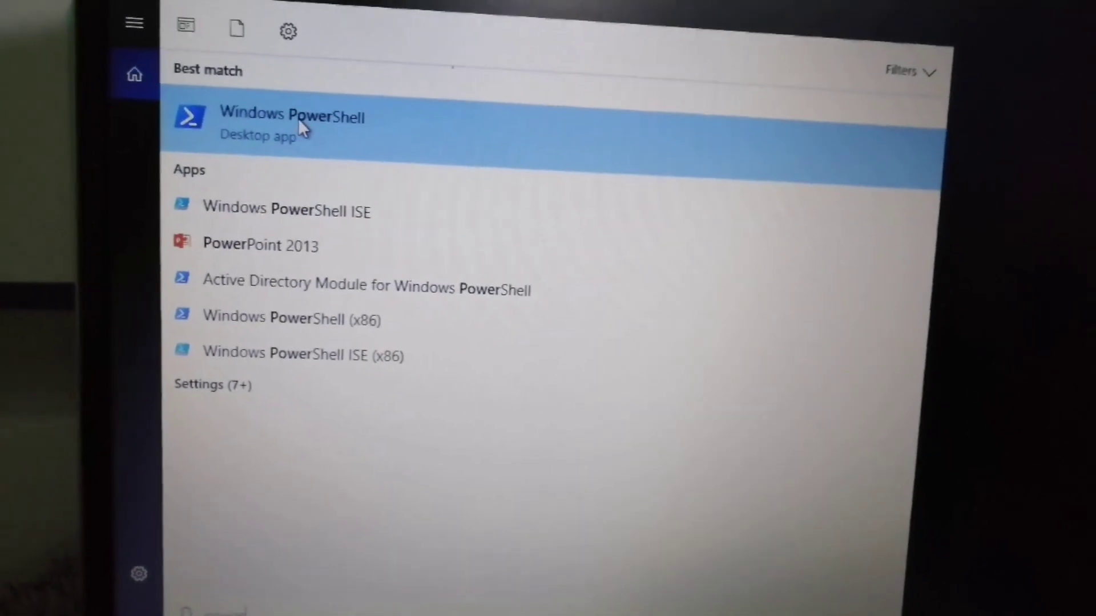
# - Launch Windows PowerShell as administrator from its Start menu search result
pyautogui.rightClick(294, 118)
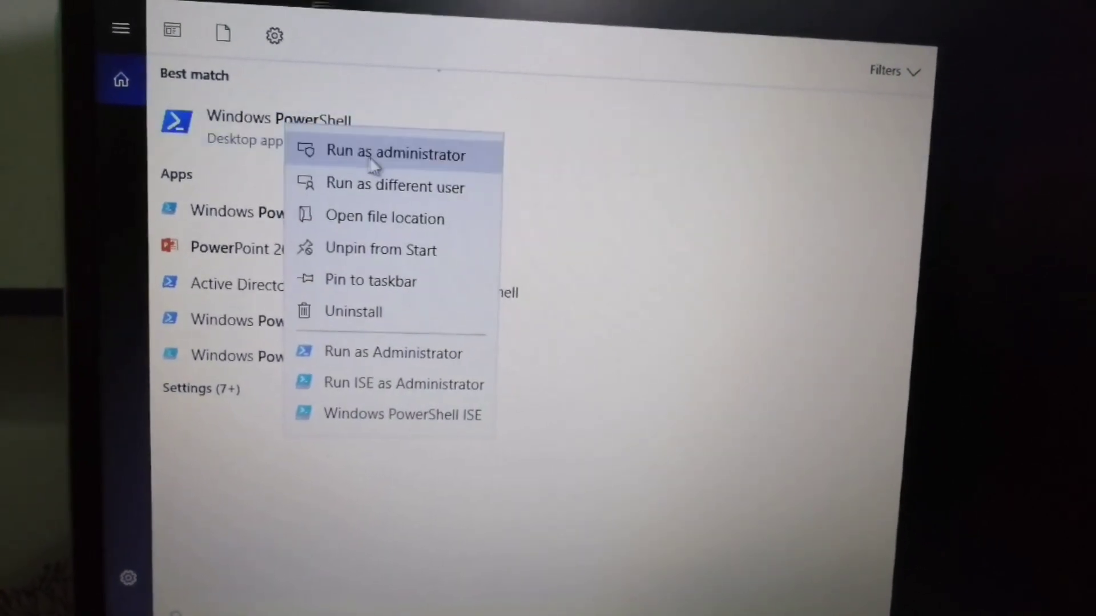
pyautogui.click(372, 153)
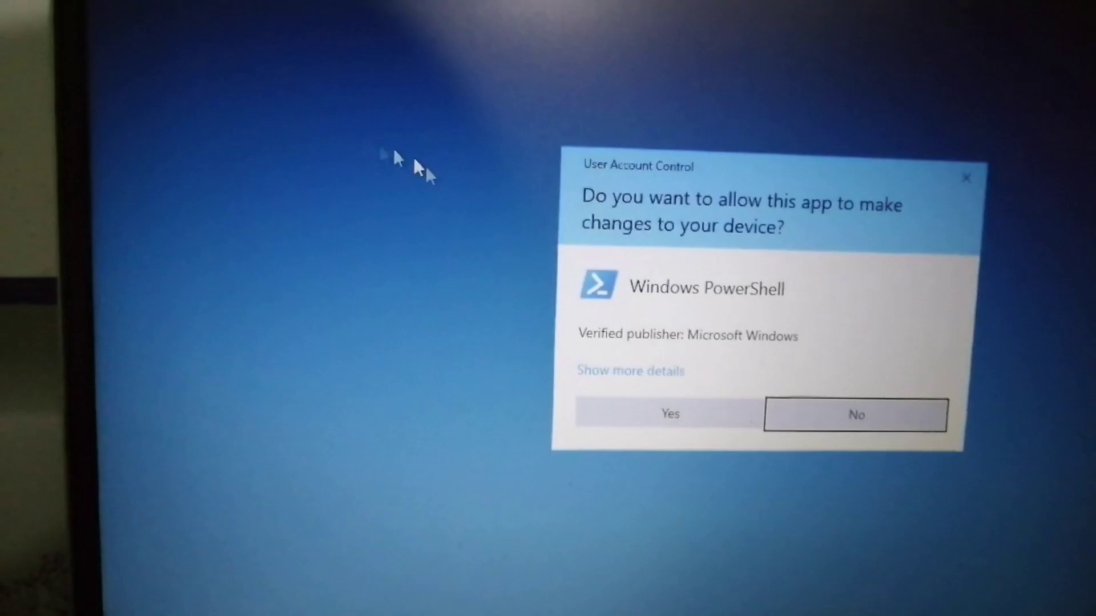